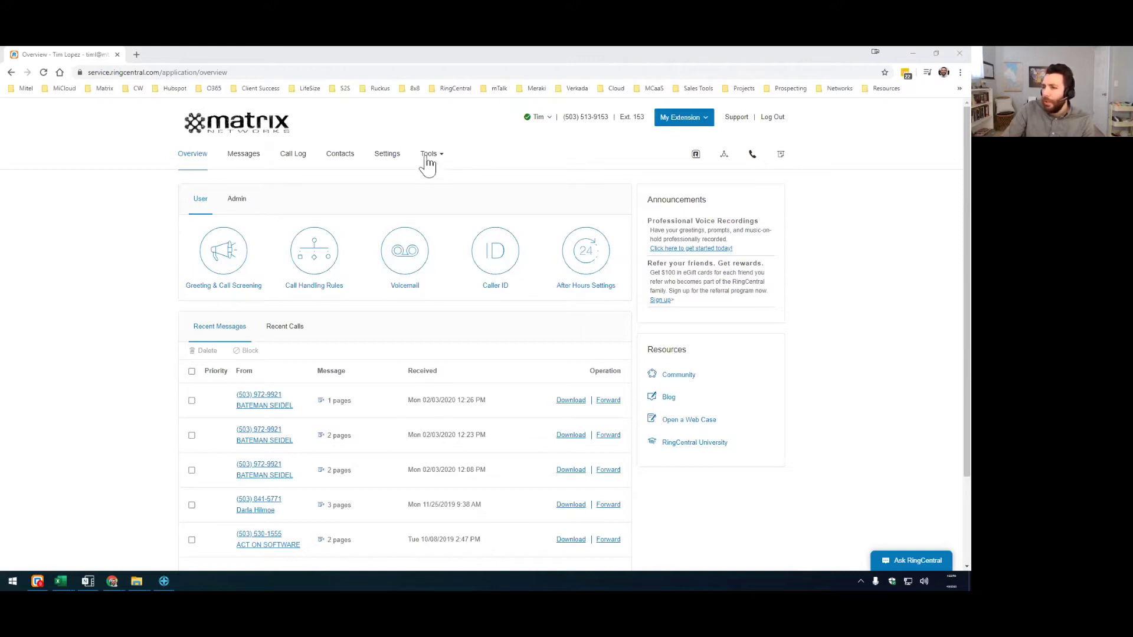
Open the settings page of the user's extension
left_click(387, 155)
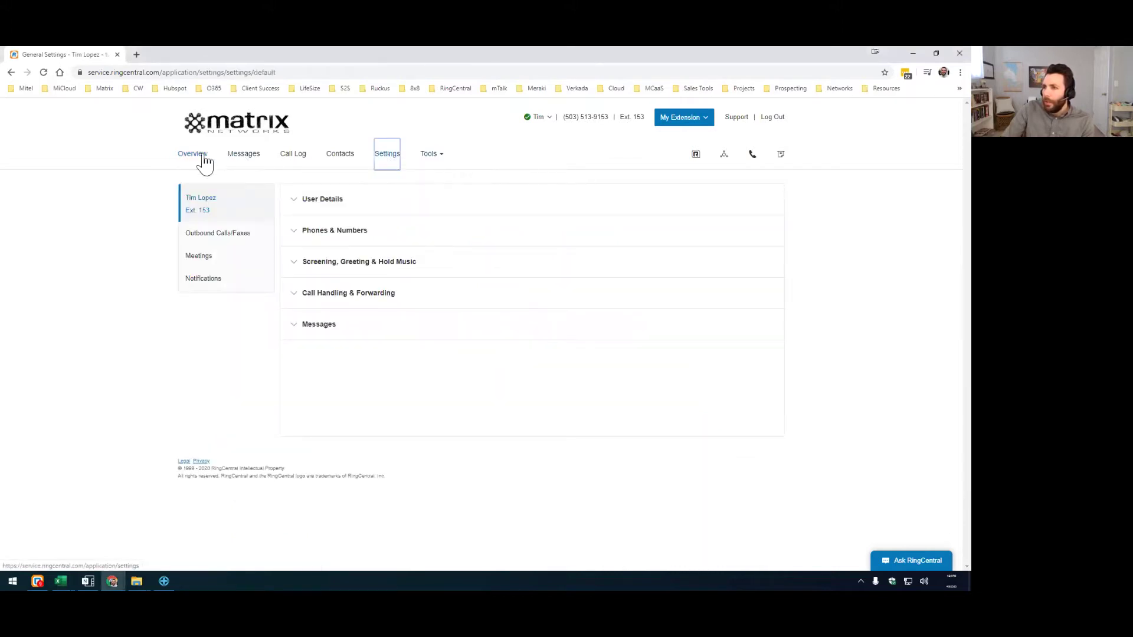
left_click(148, 73)
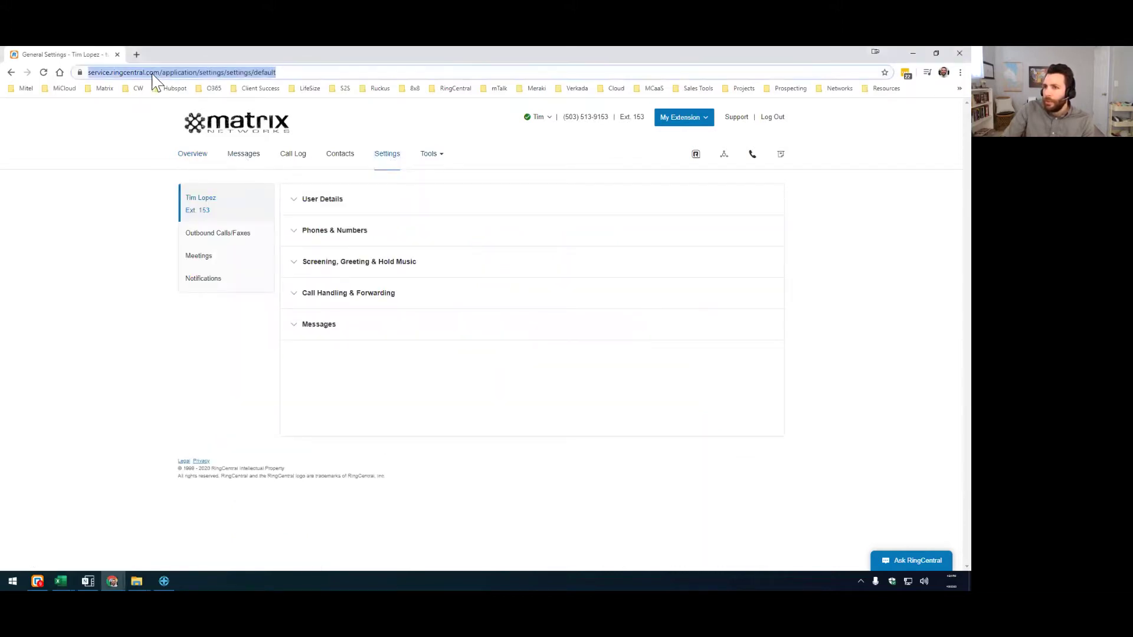
left_click(170, 73)
left_click_drag(182, 72, 88, 72)
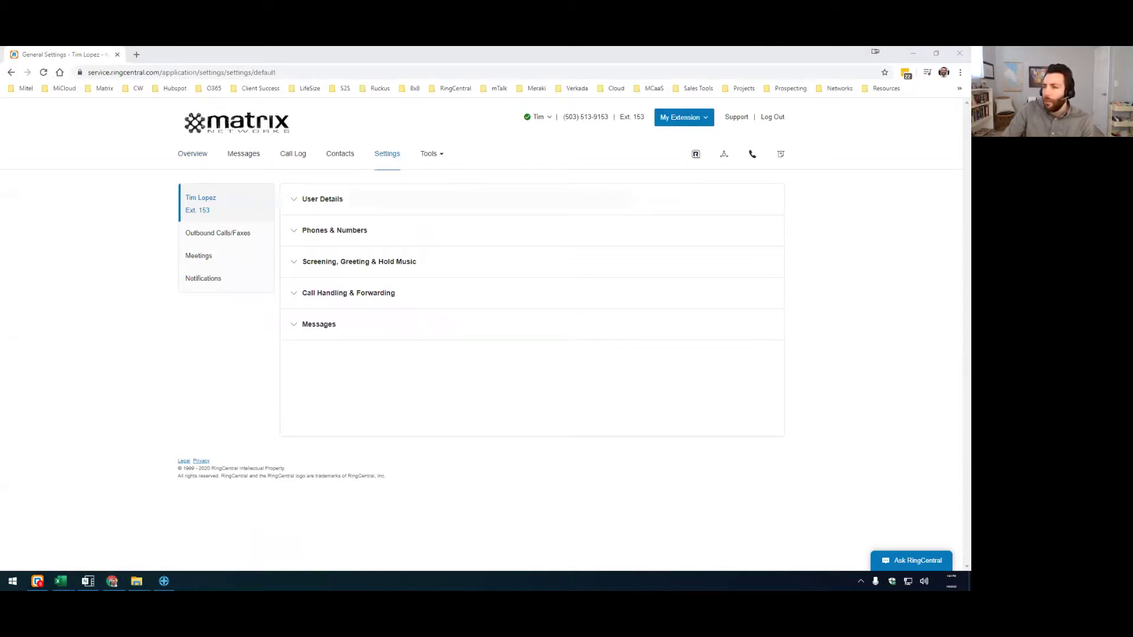
key("alt+Tab")
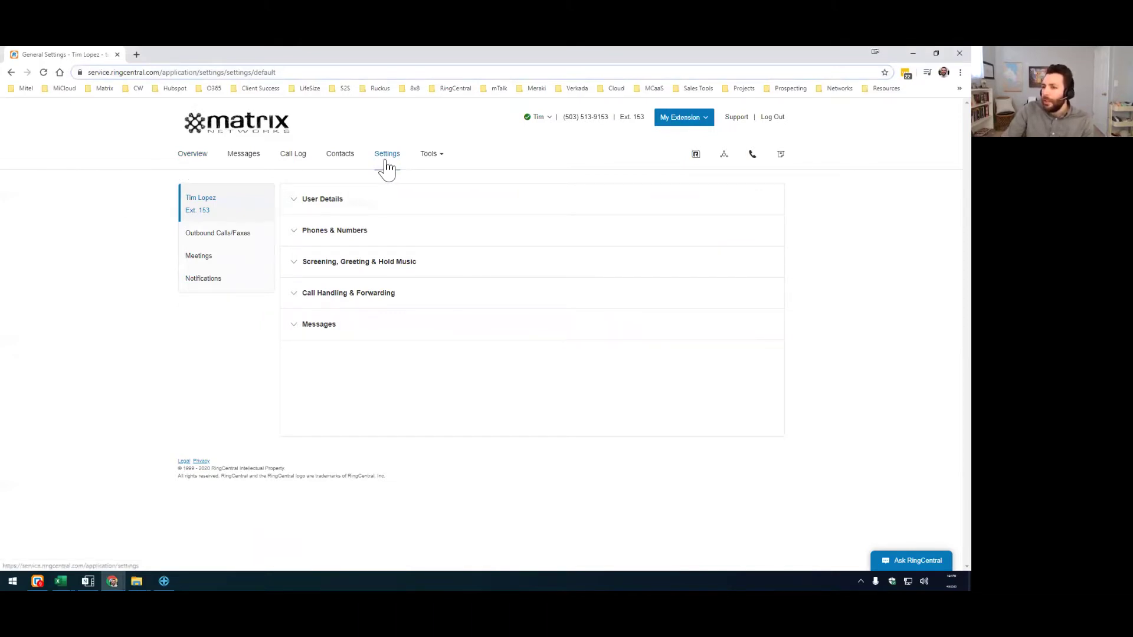
Display the custom answering rules within the extension's call handling and forwarding settings
left_click(293, 301)
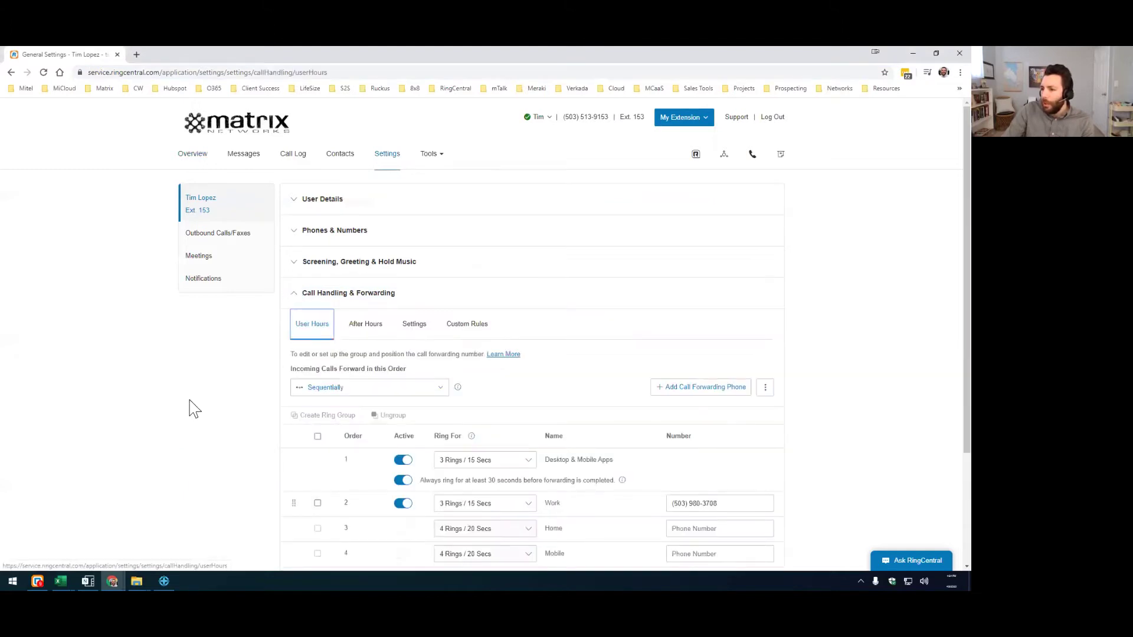
scroll(194, 409, "down", 1)
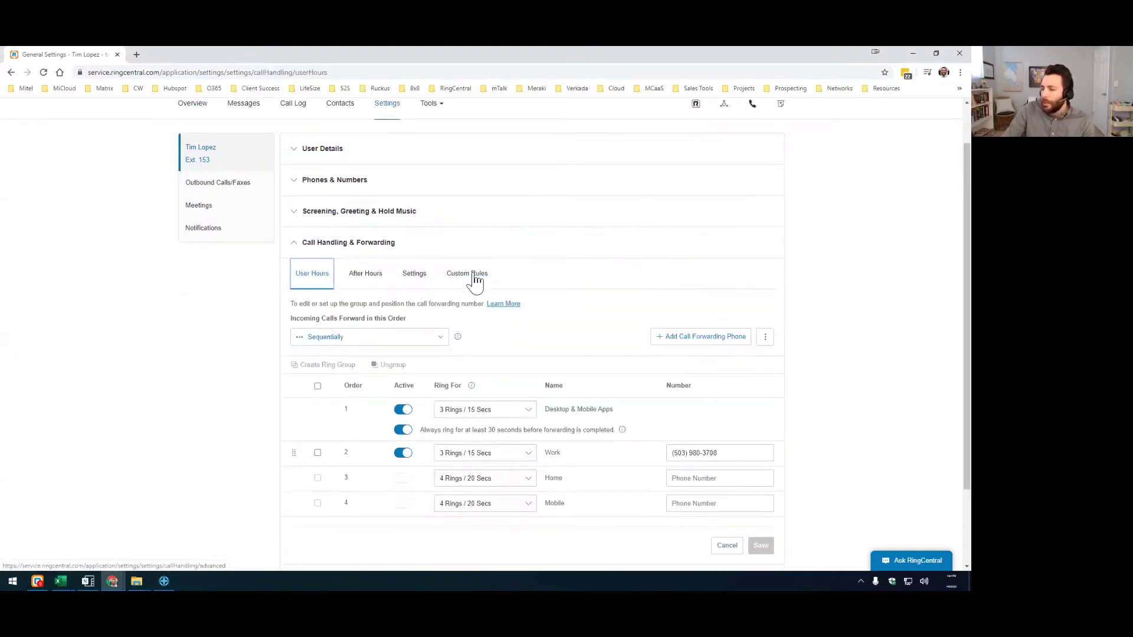
left_click(475, 275)
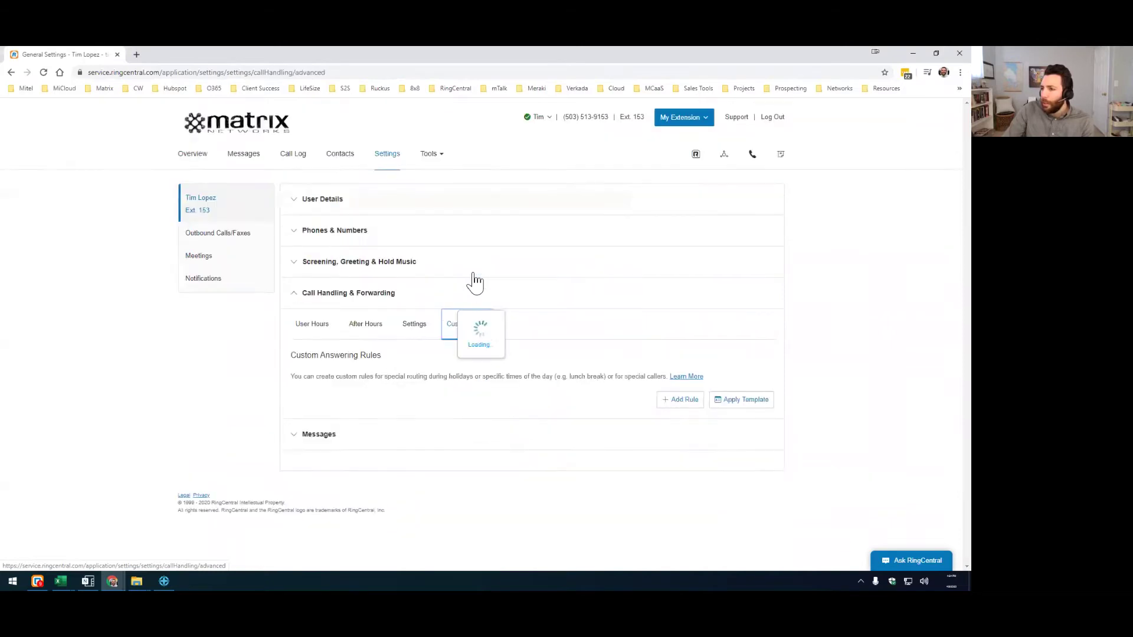
scroll(944, 279, "down", 1)
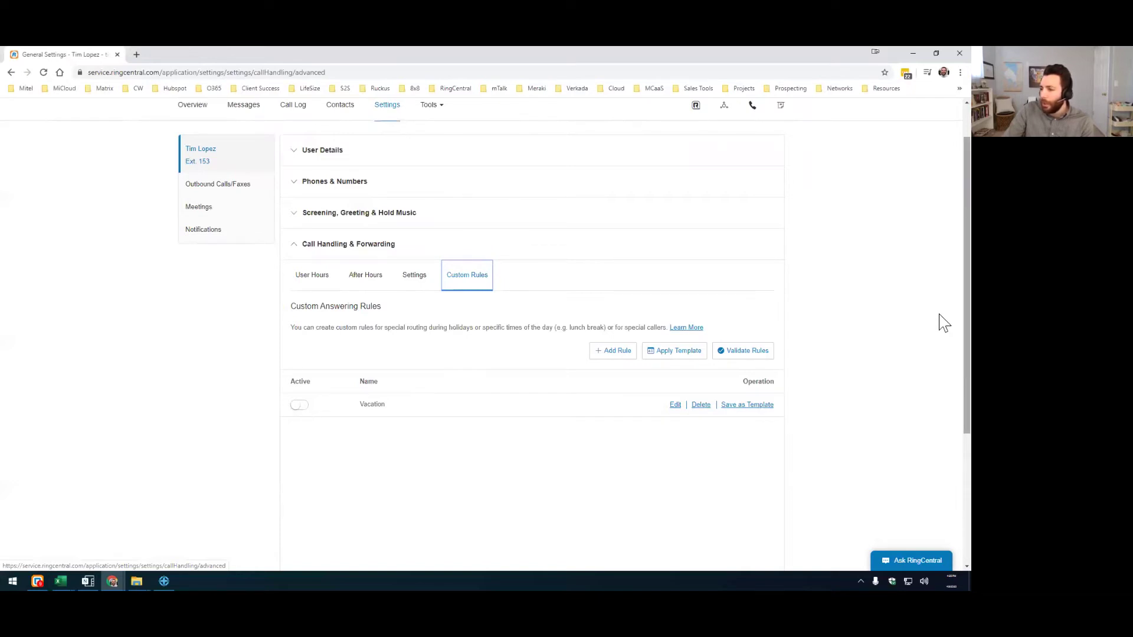
Create a new custom answering rule named "Vacation in Cabo" and proceed to its conditions
left_click(610, 354)
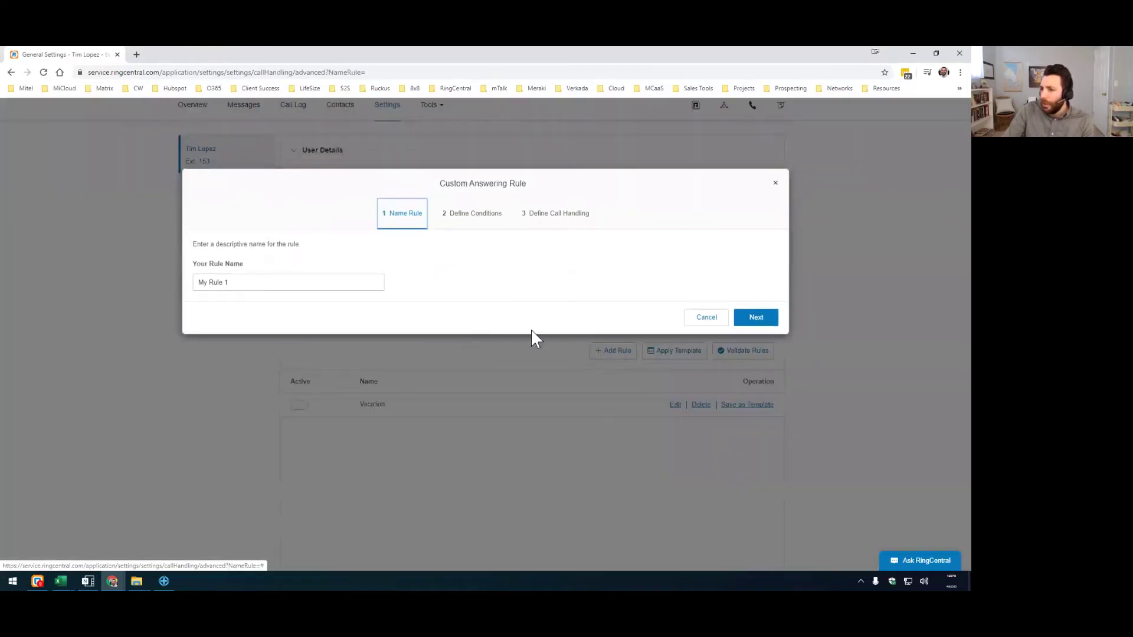
left_click_drag(278, 282, 157, 281)
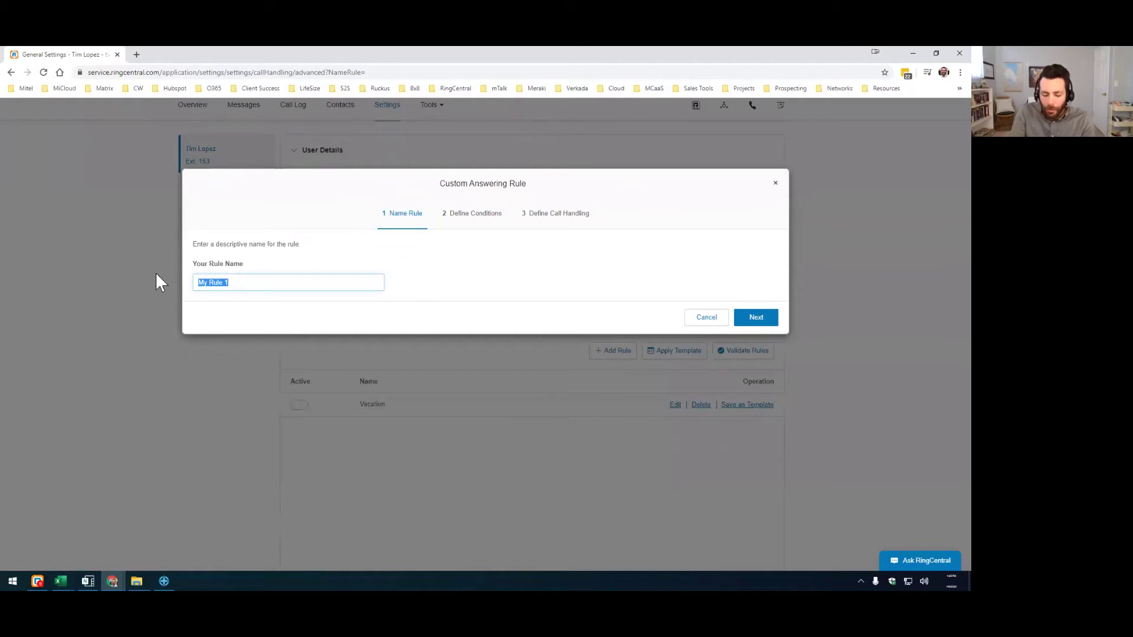
type("Vaca")
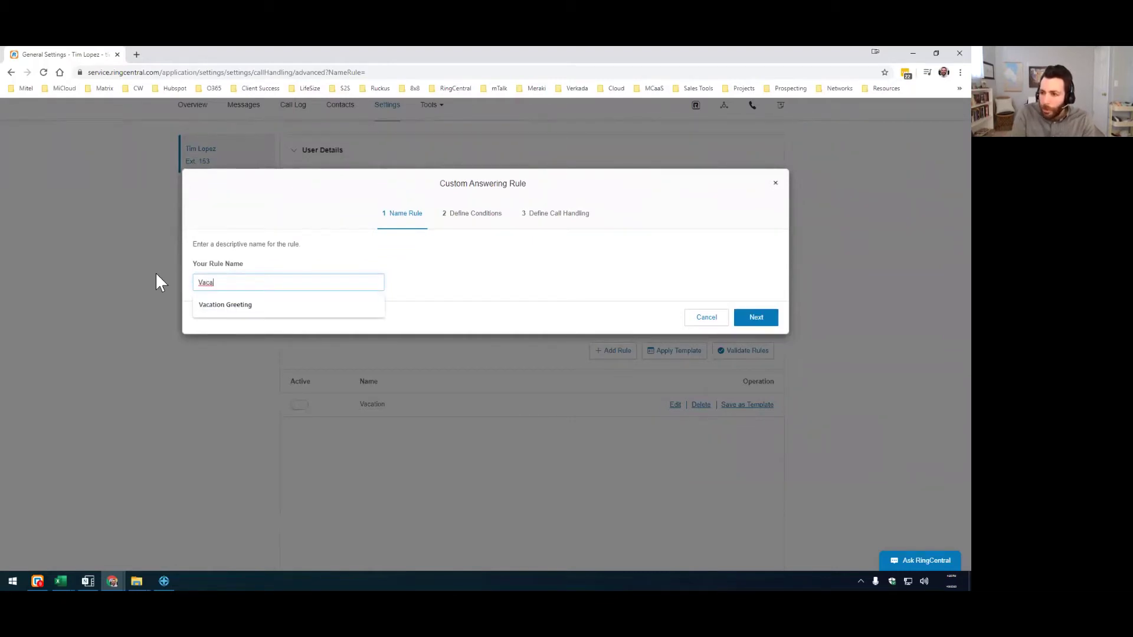
type("tion In ")
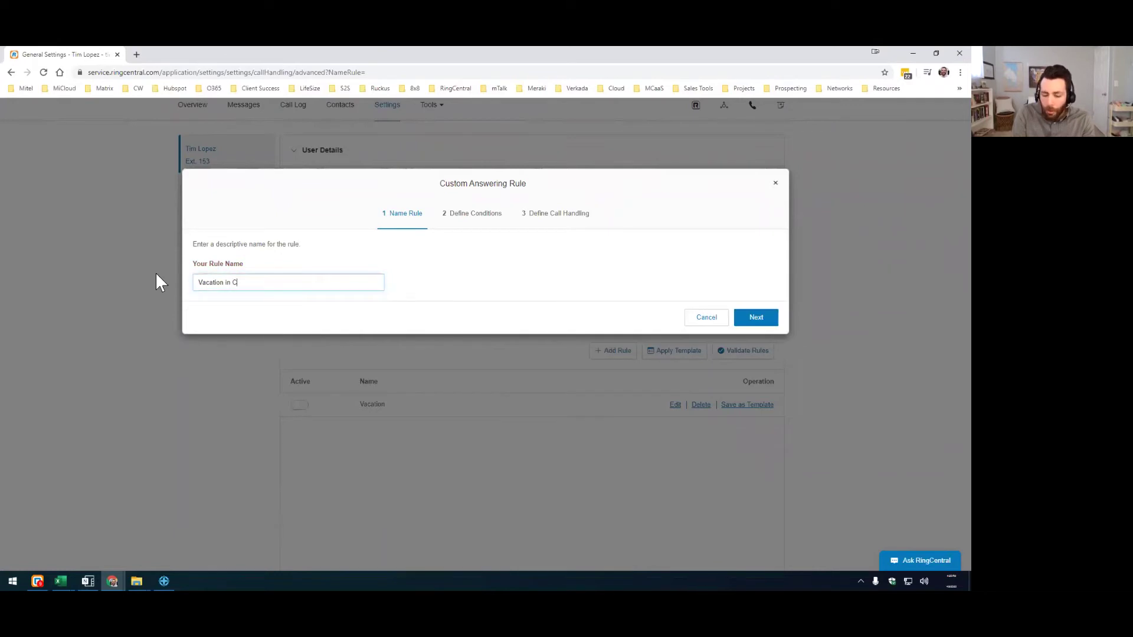
type("Cabo")
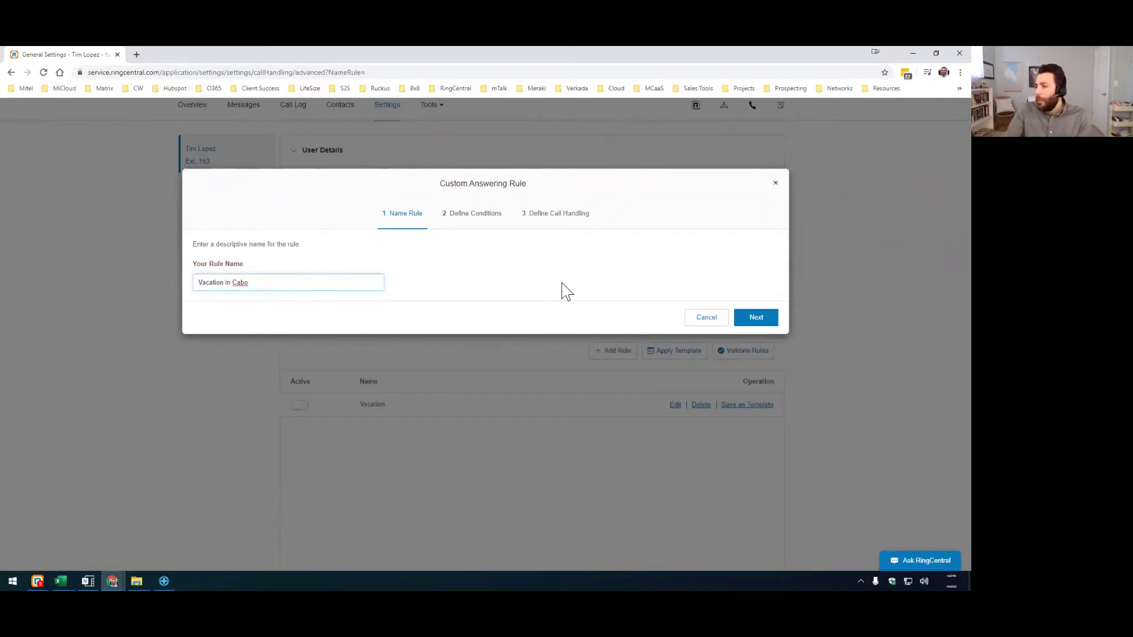
left_click(763, 318)
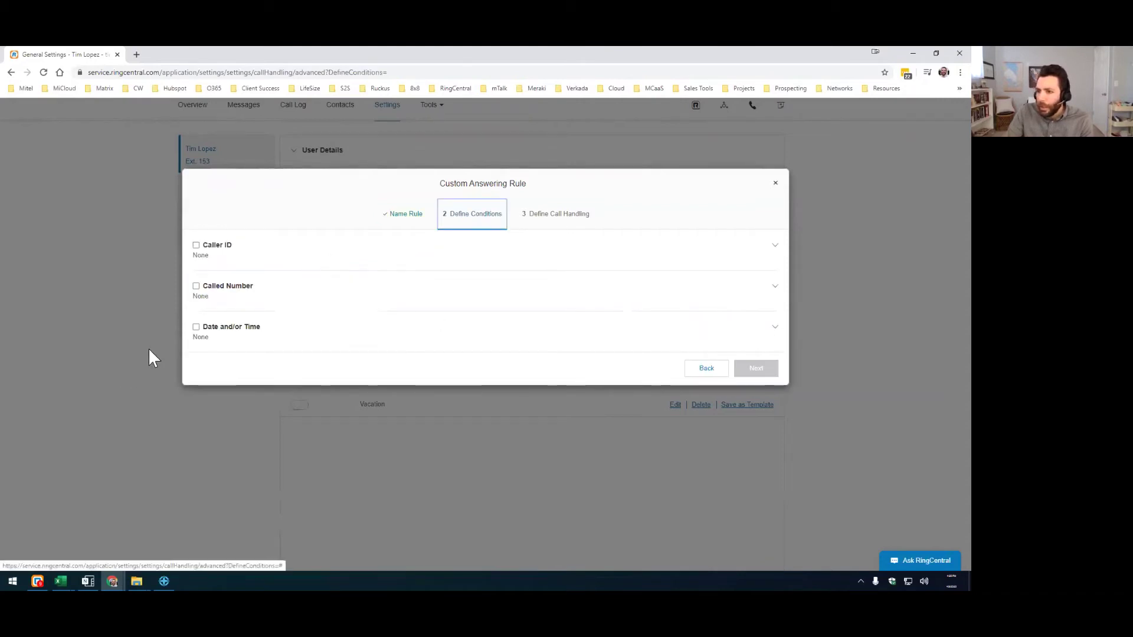
Enable the Date and/or Time condition for the new answering rule
left_click(196, 326)
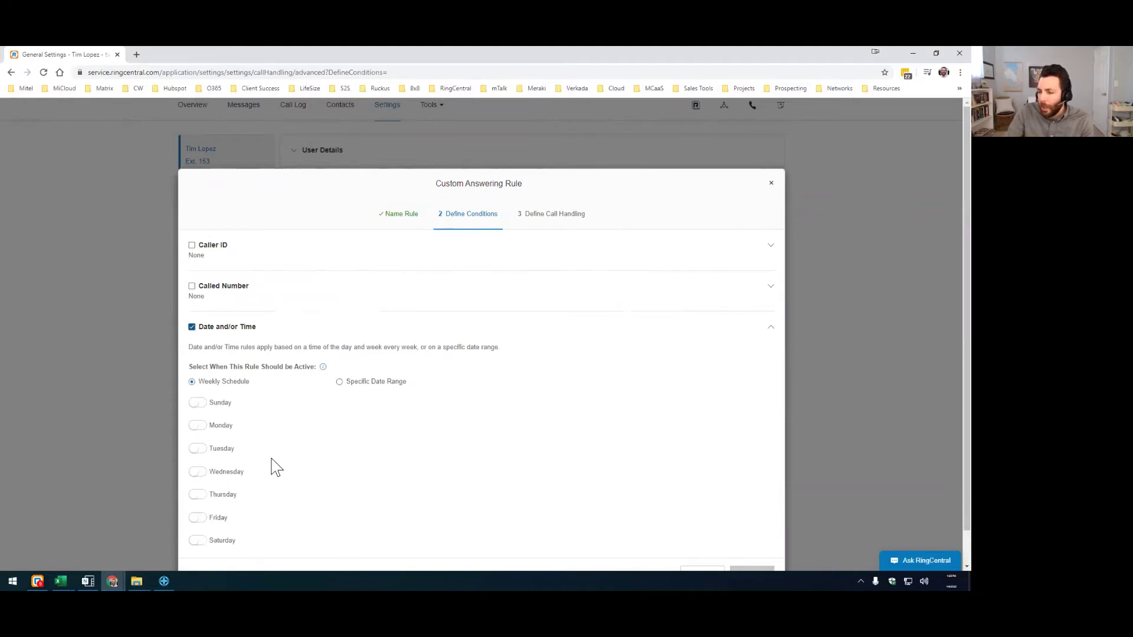
scroll(274, 466, "down", 1)
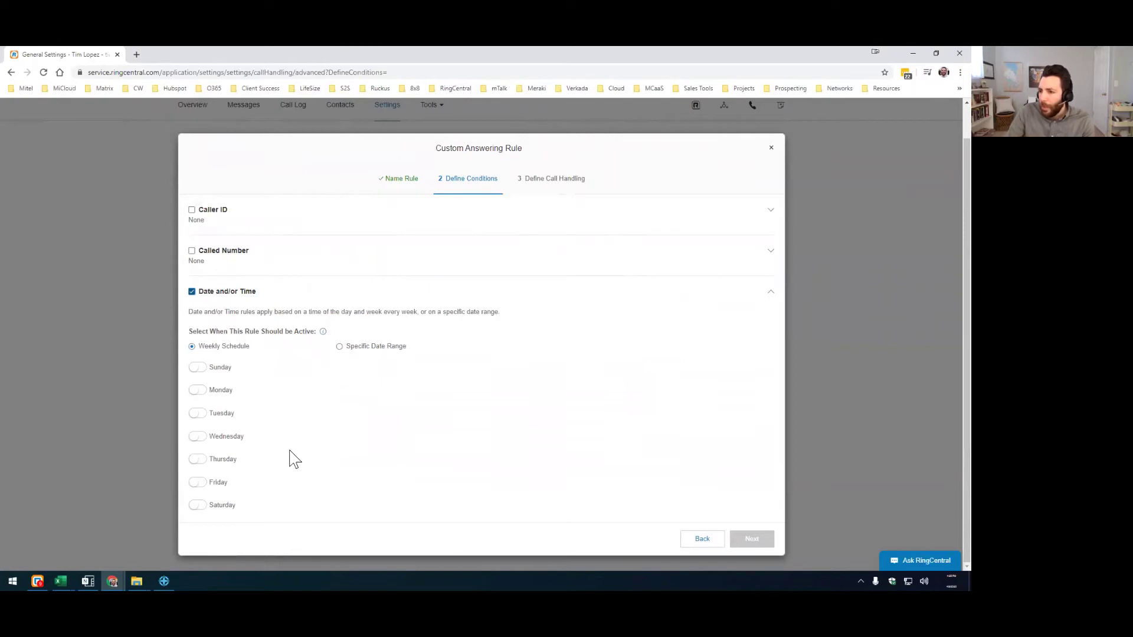
left_click(197, 369)
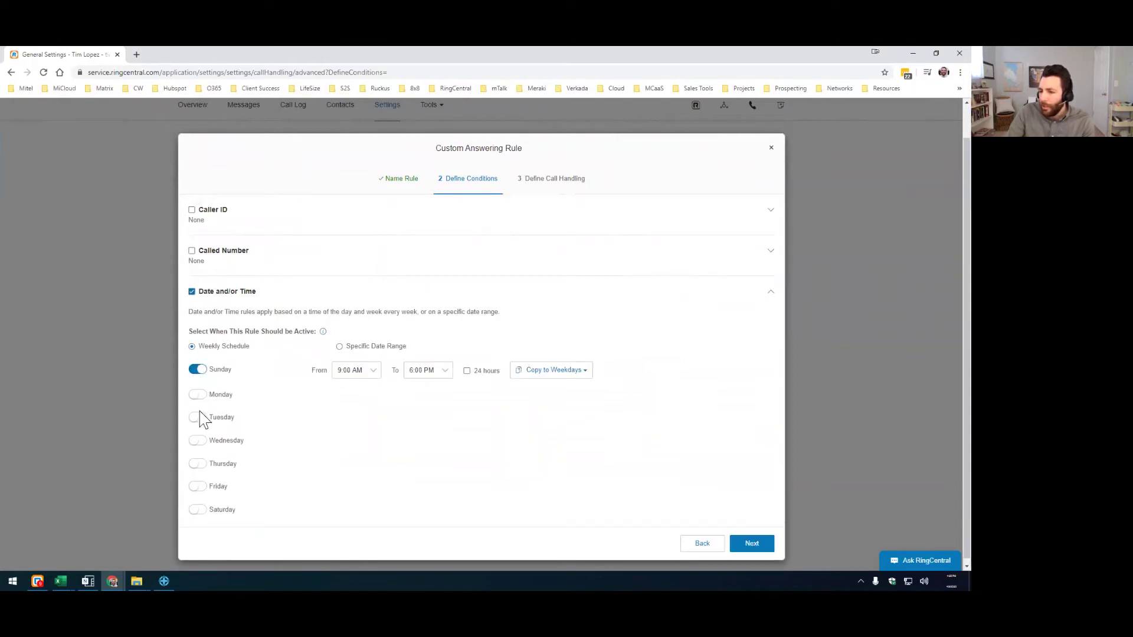
left_click(197, 394)
left_click(199, 394)
left_click(196, 370)
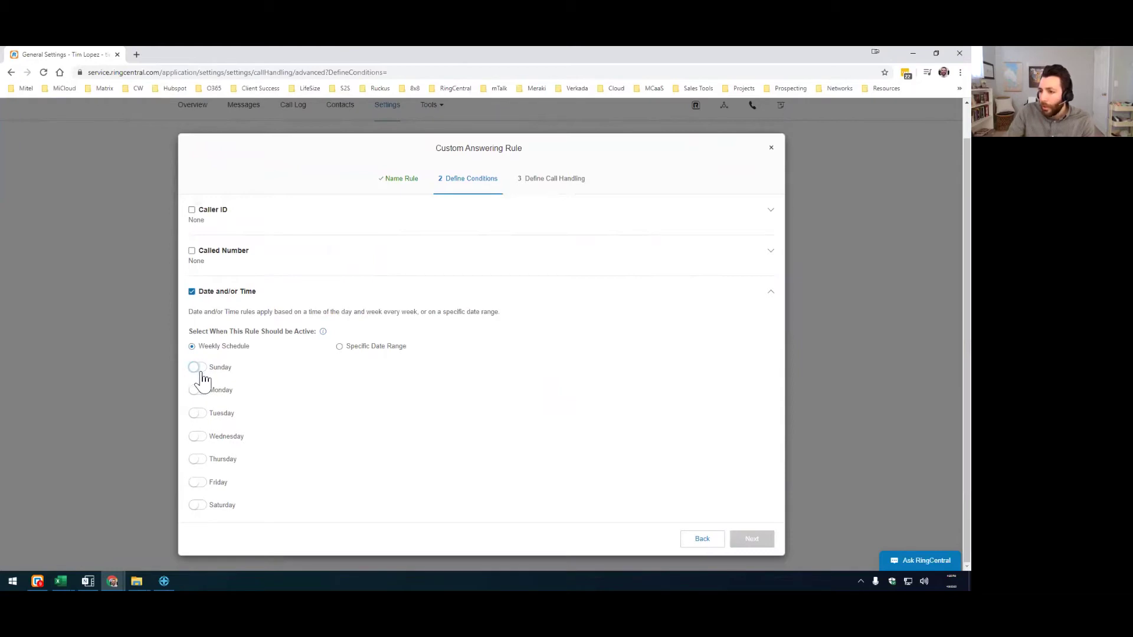
Make the rule active for a specific date range from 07/13/2020 12:00 AM to 07/17/2020 12:01 AM and proceed to call handling
left_click(340, 347)
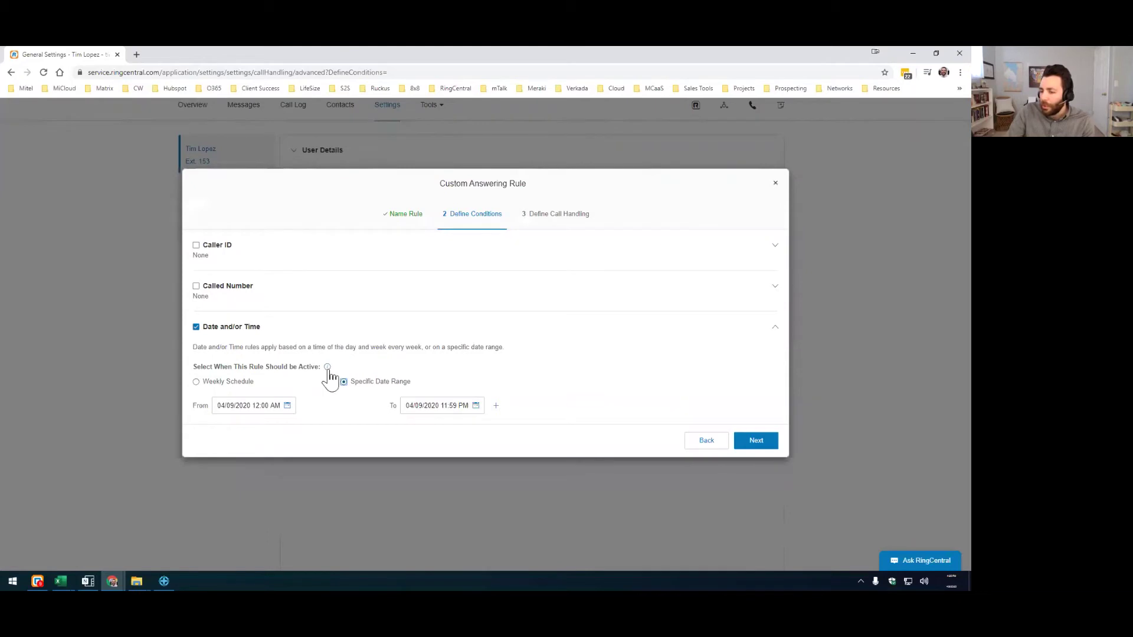
left_click(287, 409)
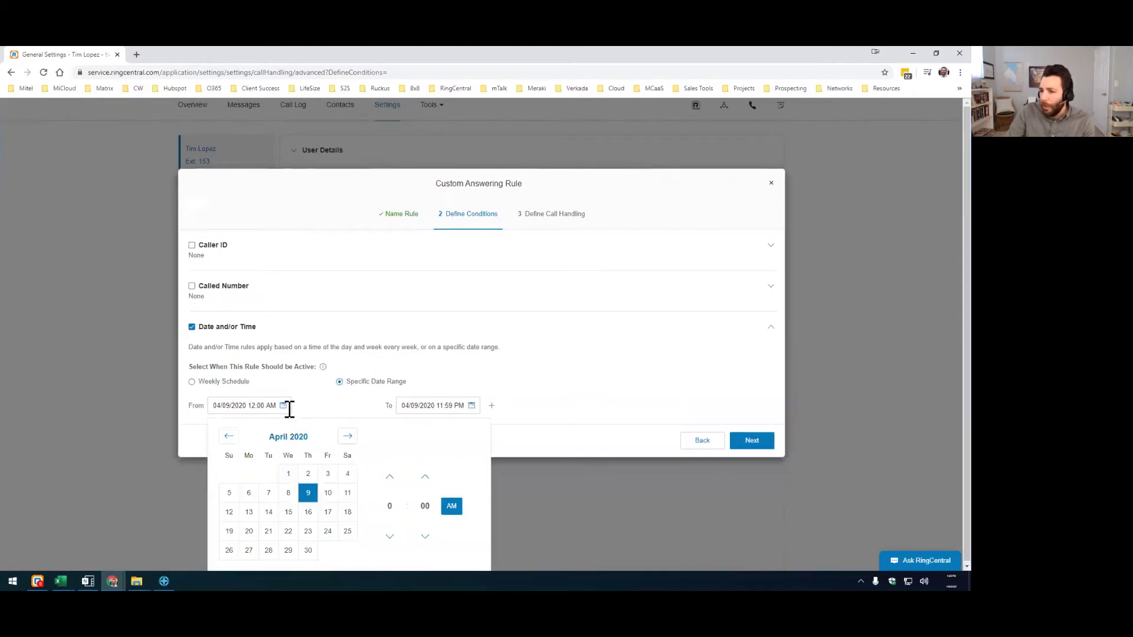
left_click(347, 436)
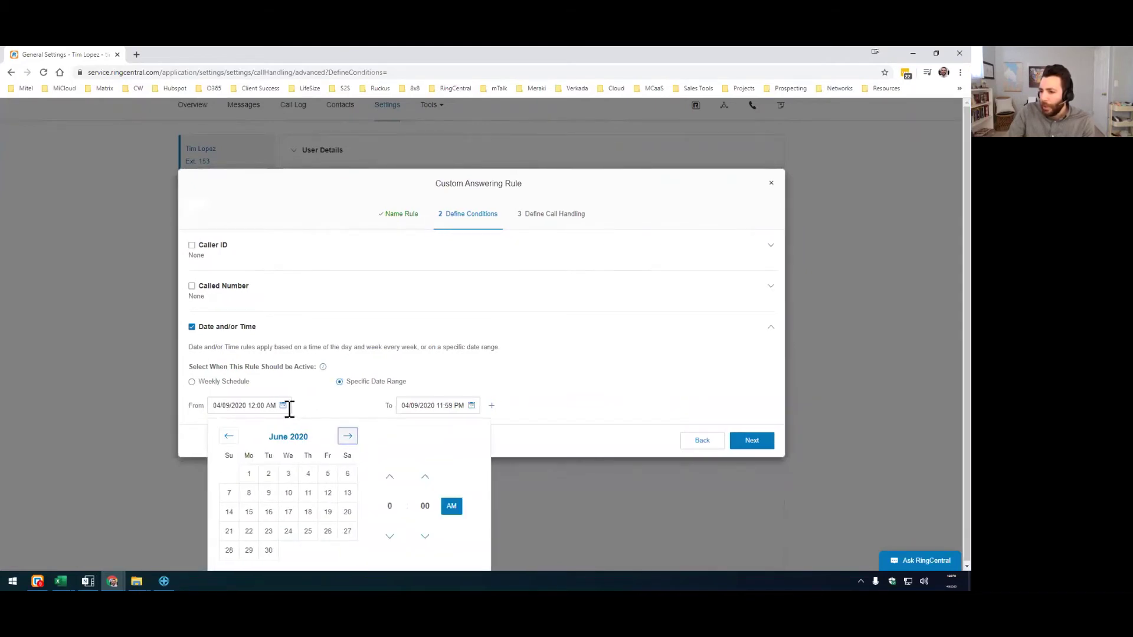
left_click(348, 436)
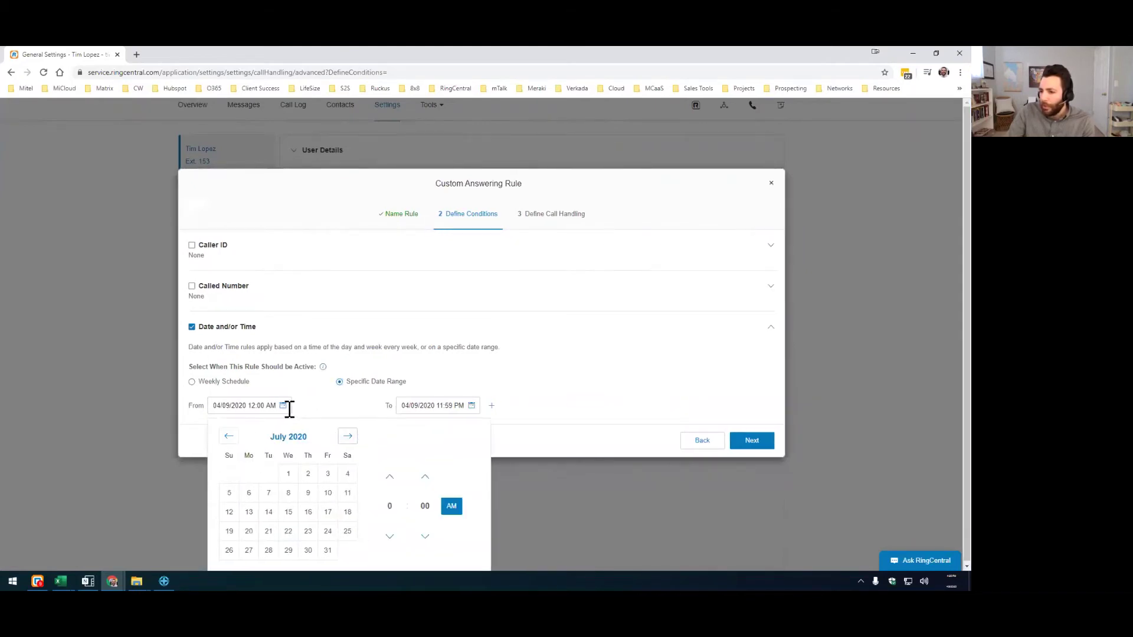
left_click(249, 512)
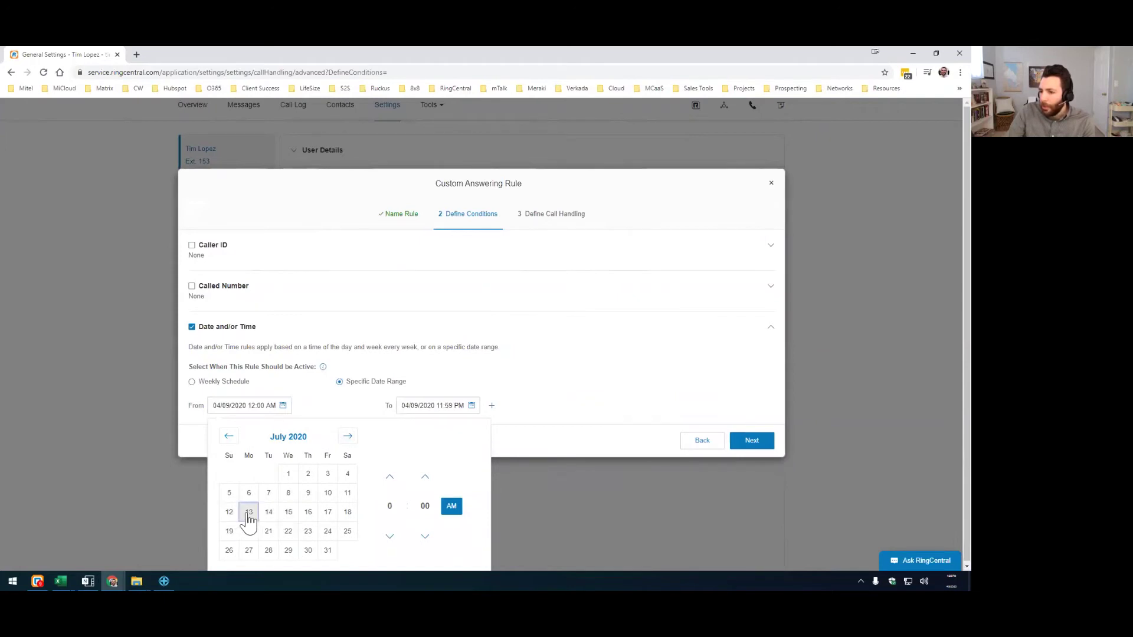
key("Tab")
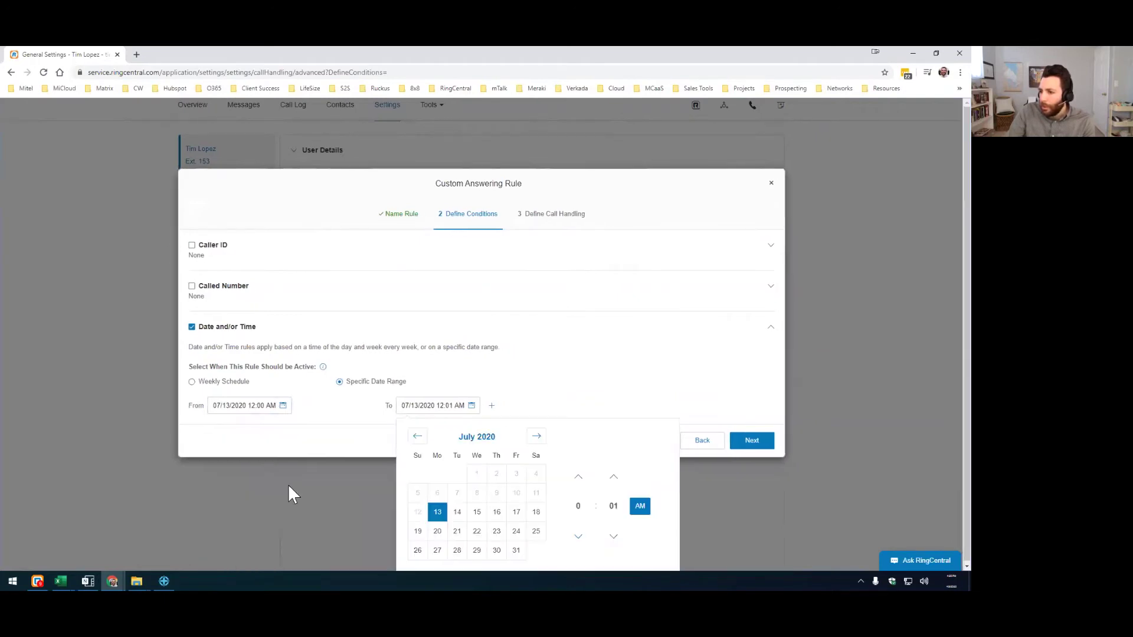
left_click(517, 514)
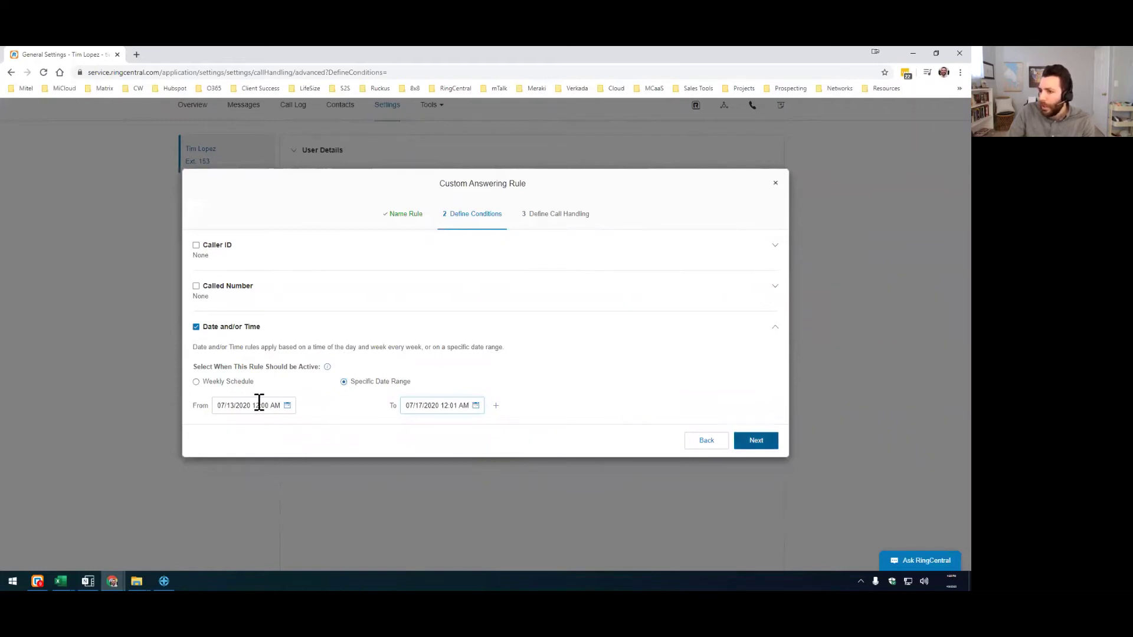
key("Return")
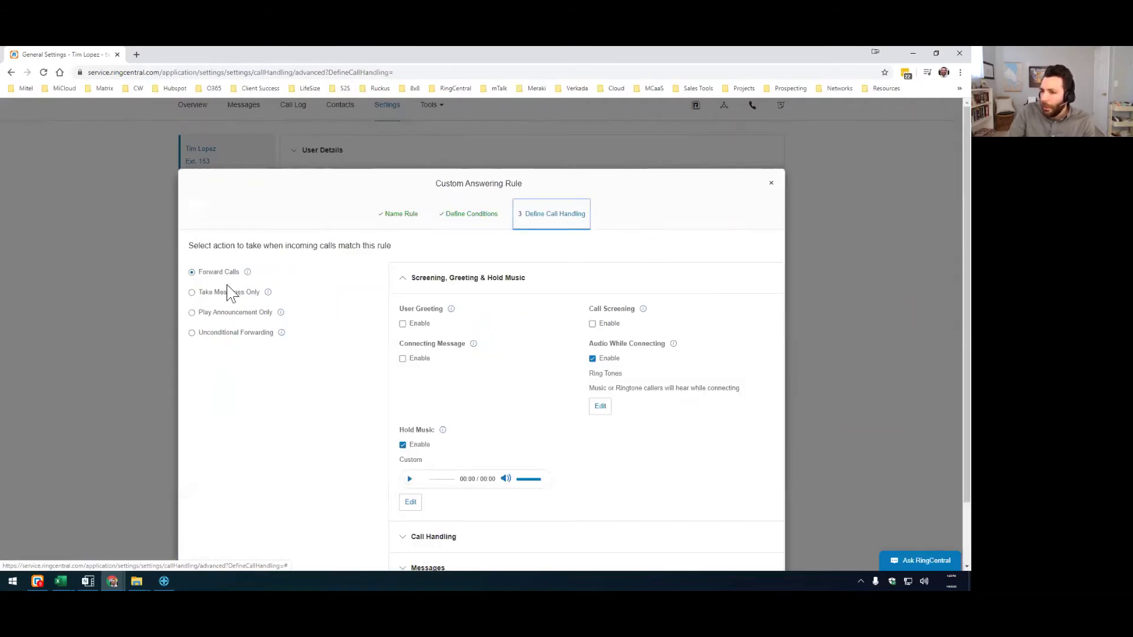
Compare the Forward Calls and Play Announcement Only actions, and set the rule to Take Messages Only
left_click(192, 293)
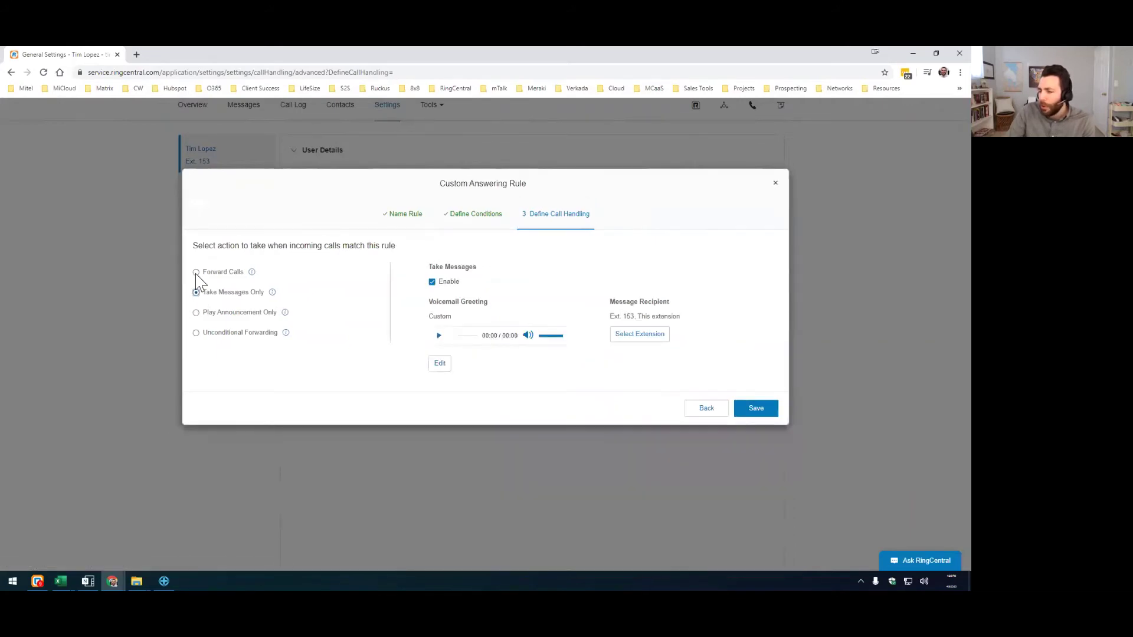
left_click(196, 274)
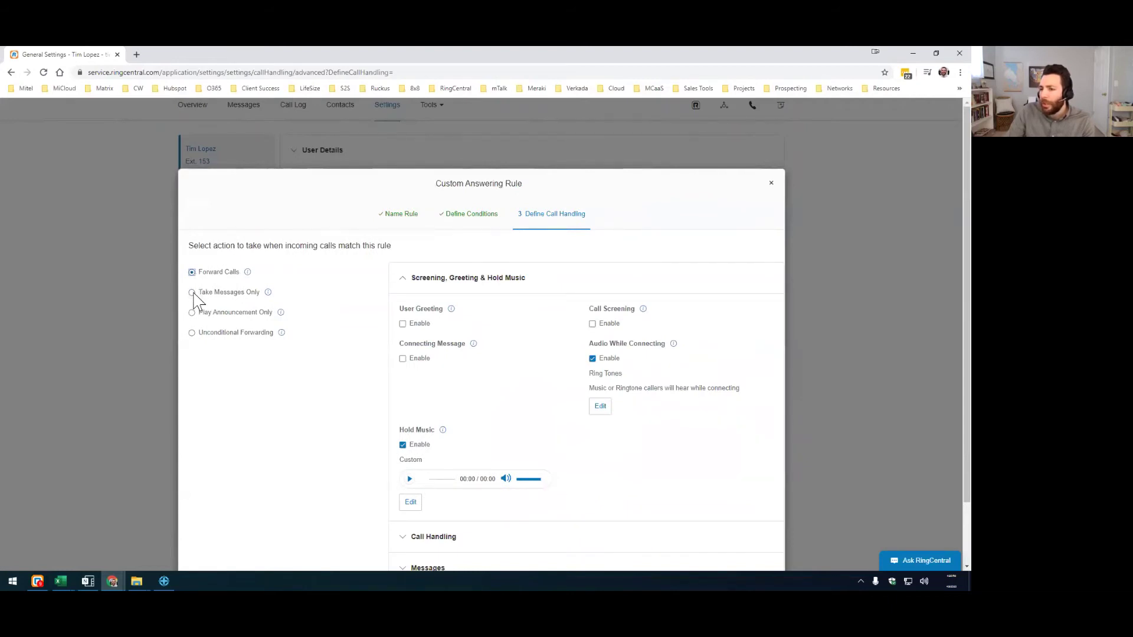
left_click(193, 293)
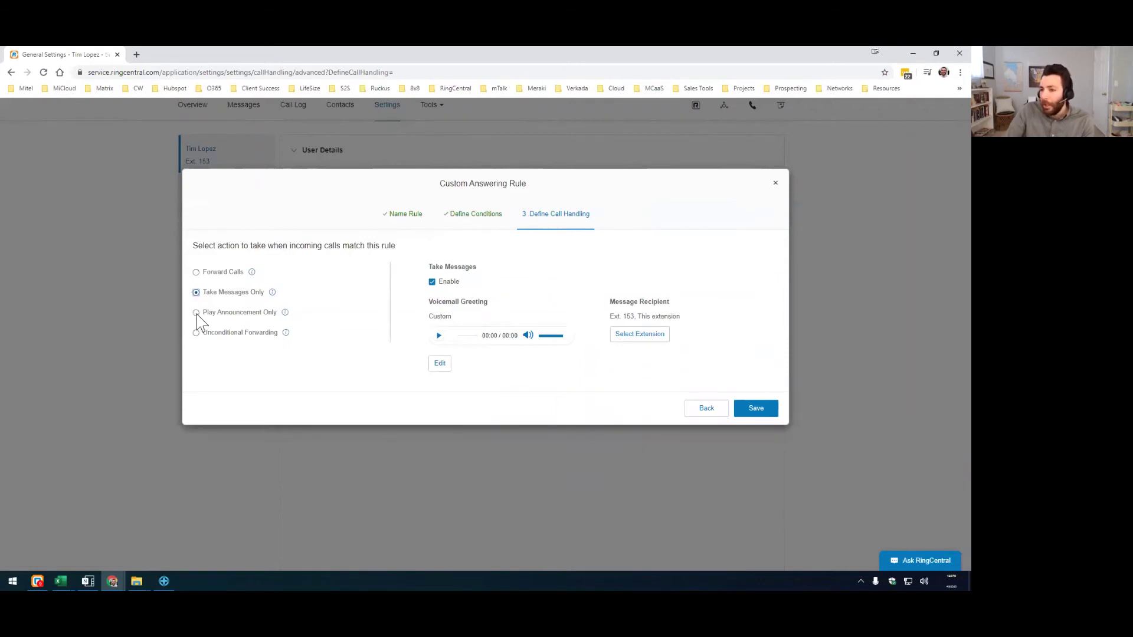
left_click(197, 313)
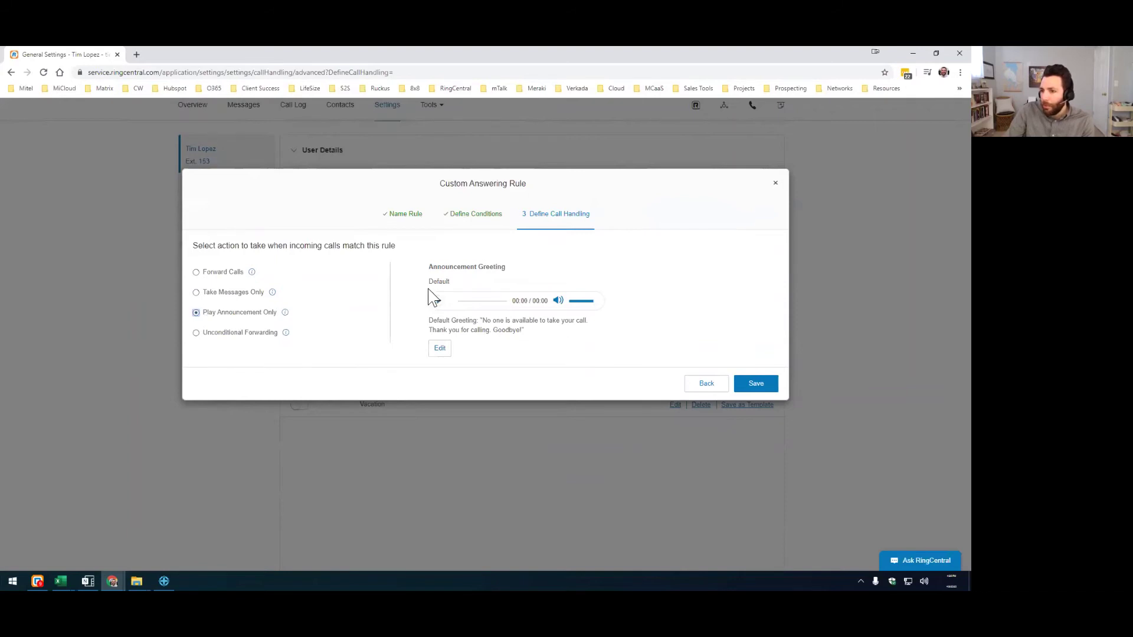
left_click(196, 293)
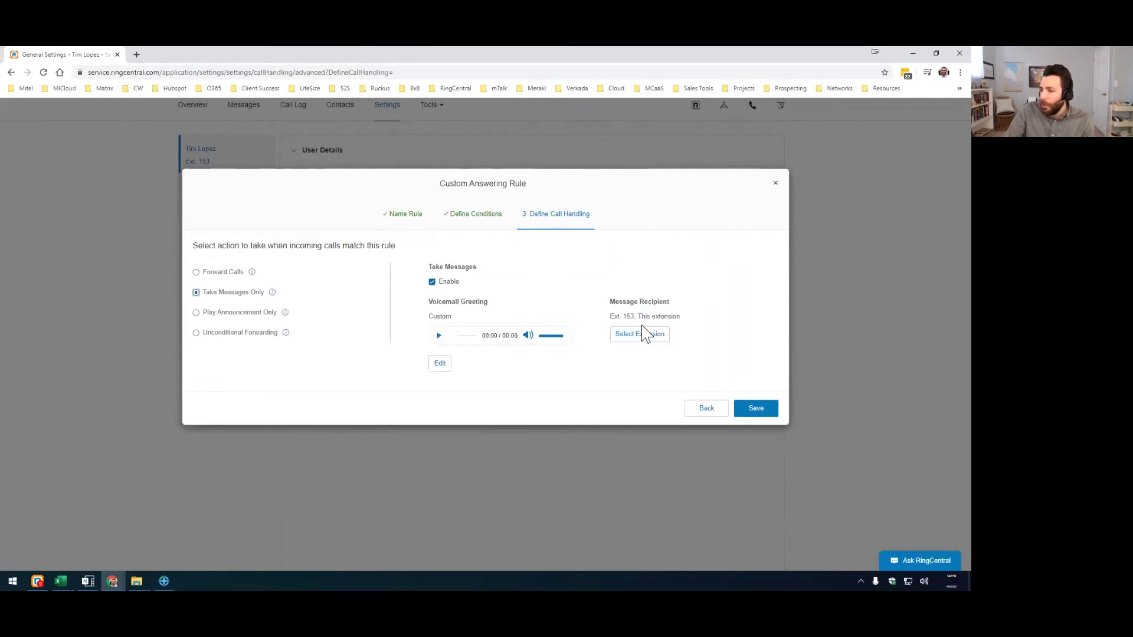
Examine the voicemail greeting choices for the rule and leave them without making a change
left_click(439, 363)
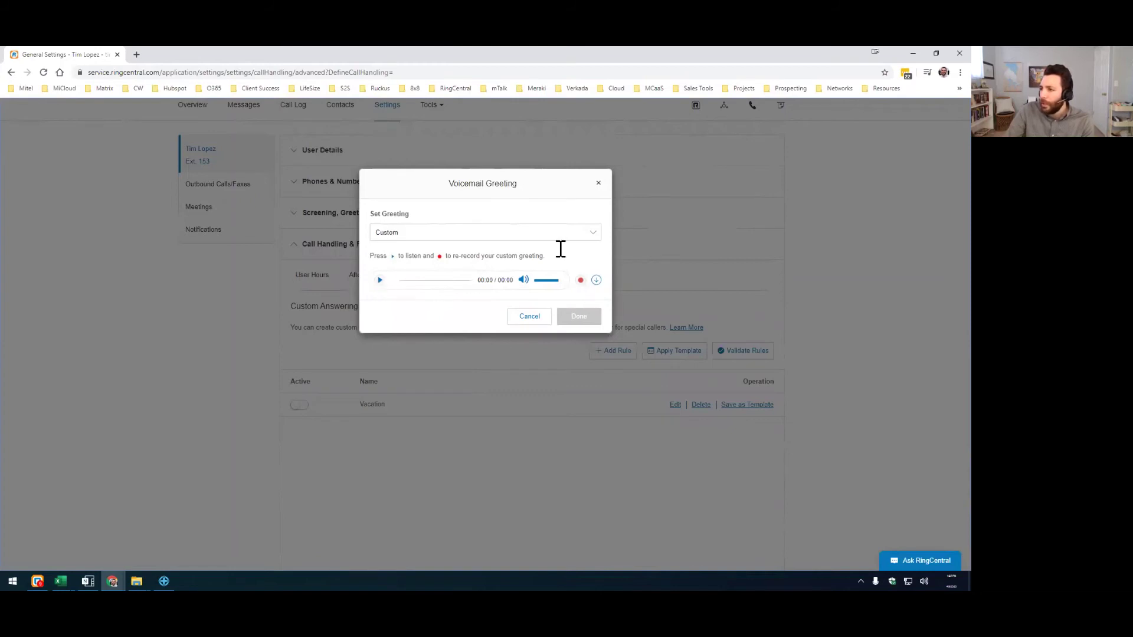
left_click(594, 234)
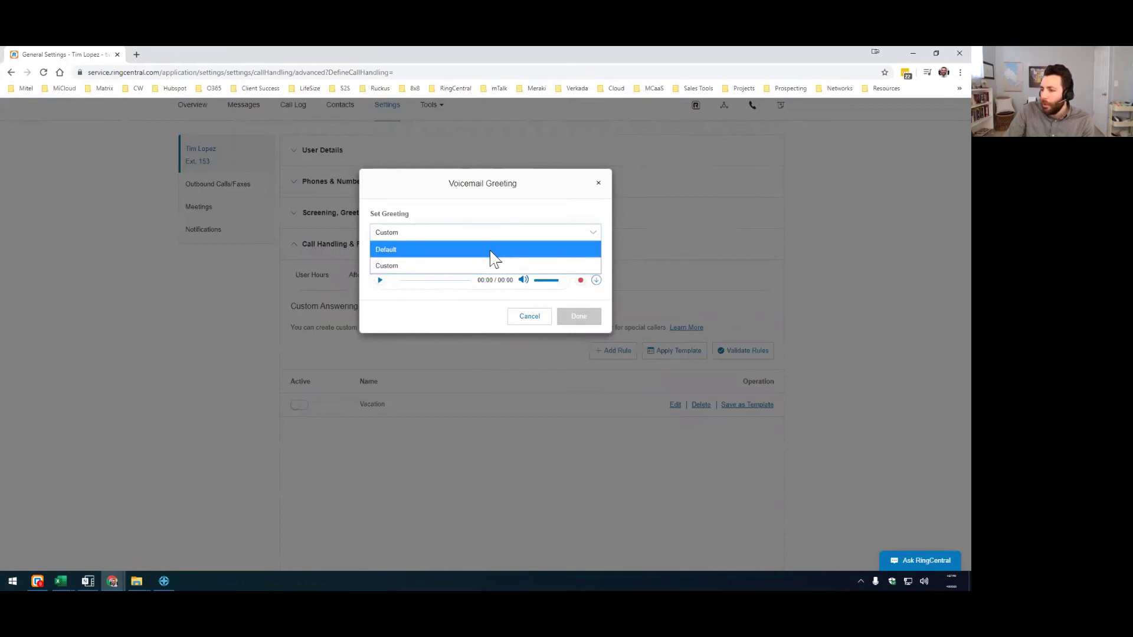
left_click(589, 234)
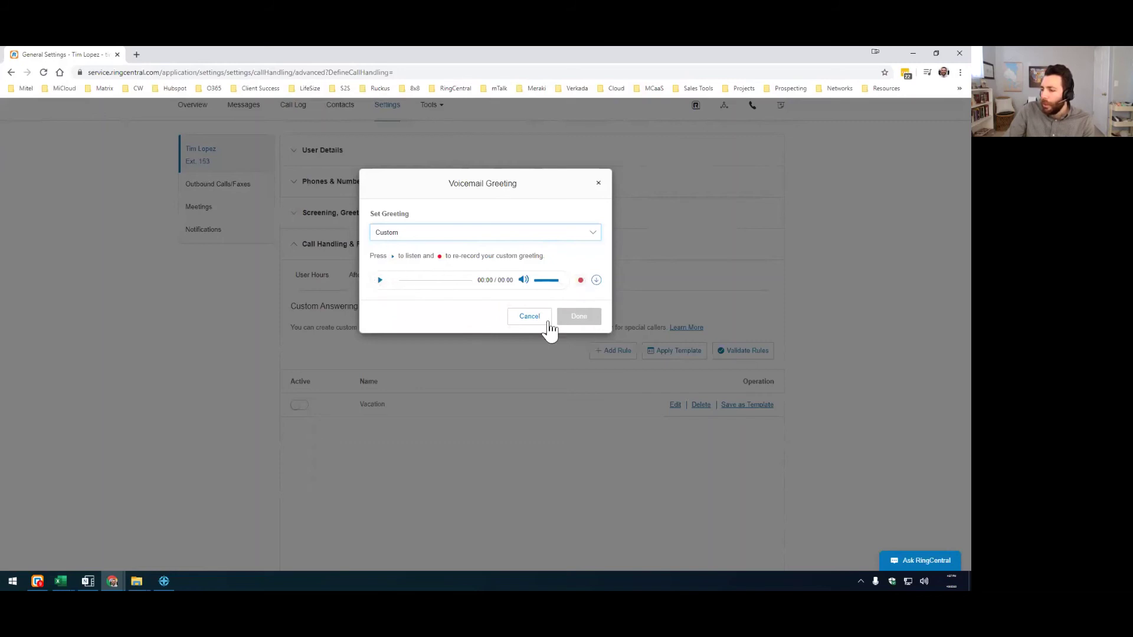
left_click(531, 319)
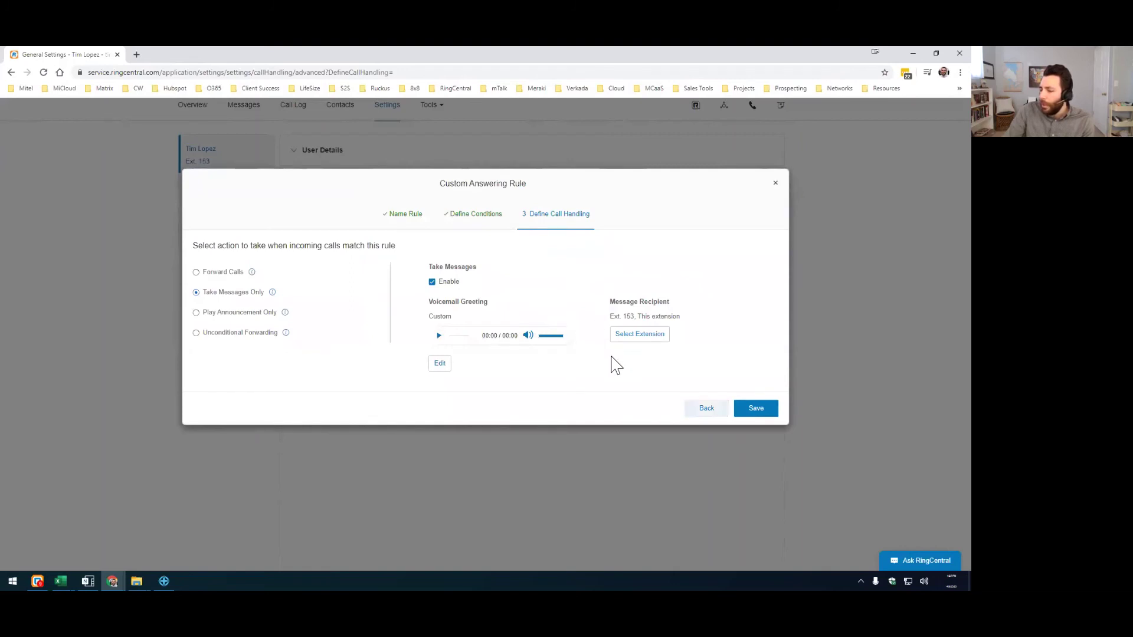
Save the "Vacation in Cabo" custom answering rule
key("Tab")
key("Return")
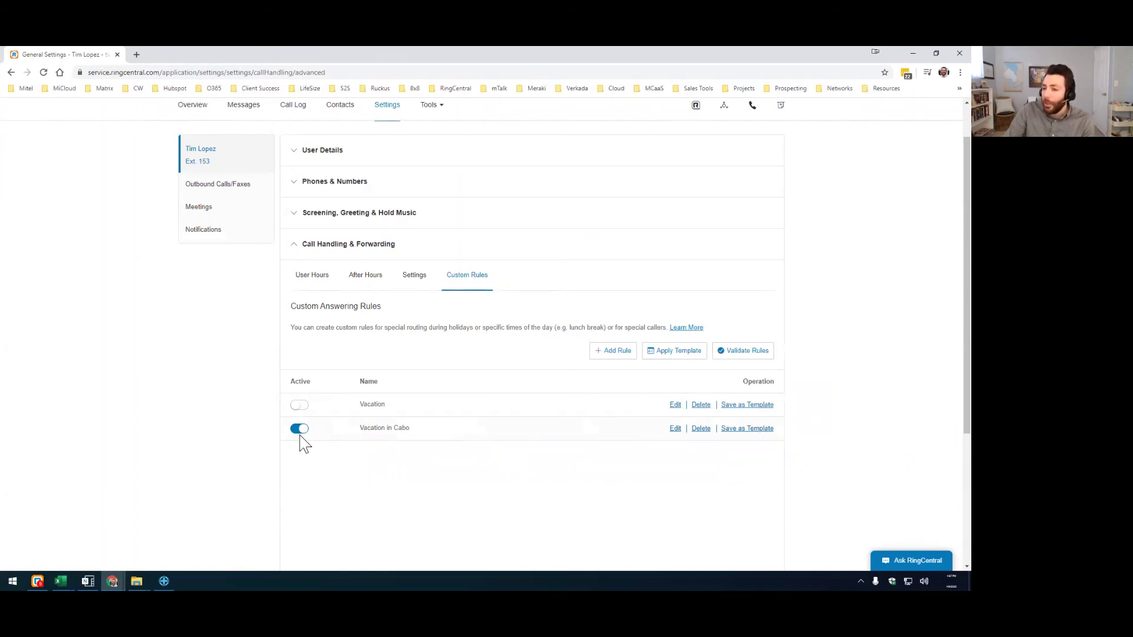
left_click(299, 407)
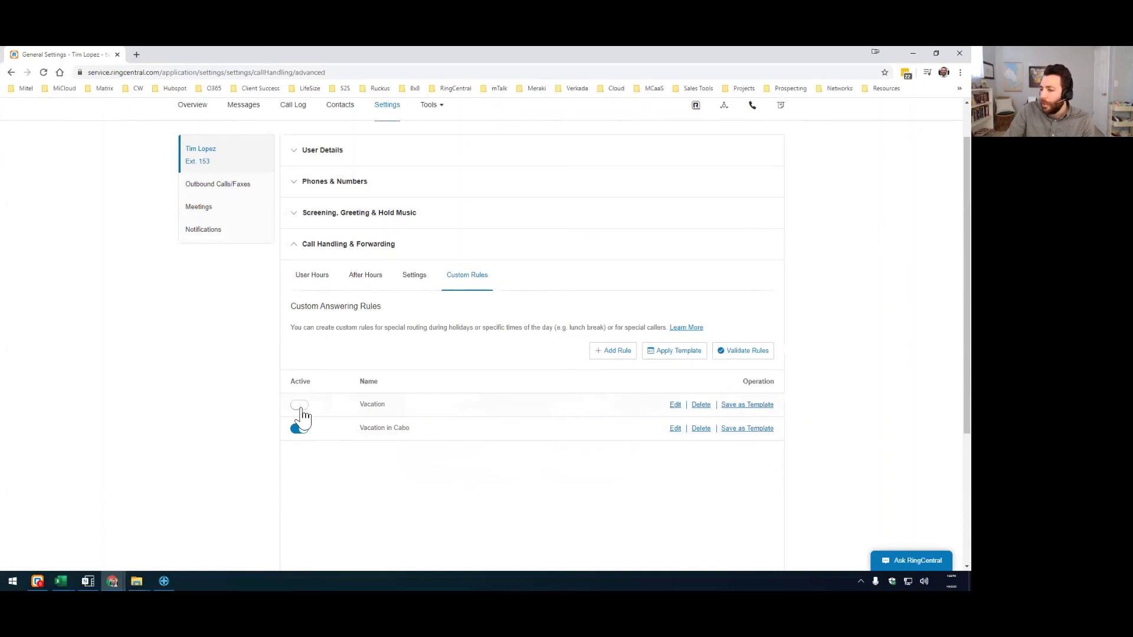
scroll(672, 525, "down", 1)
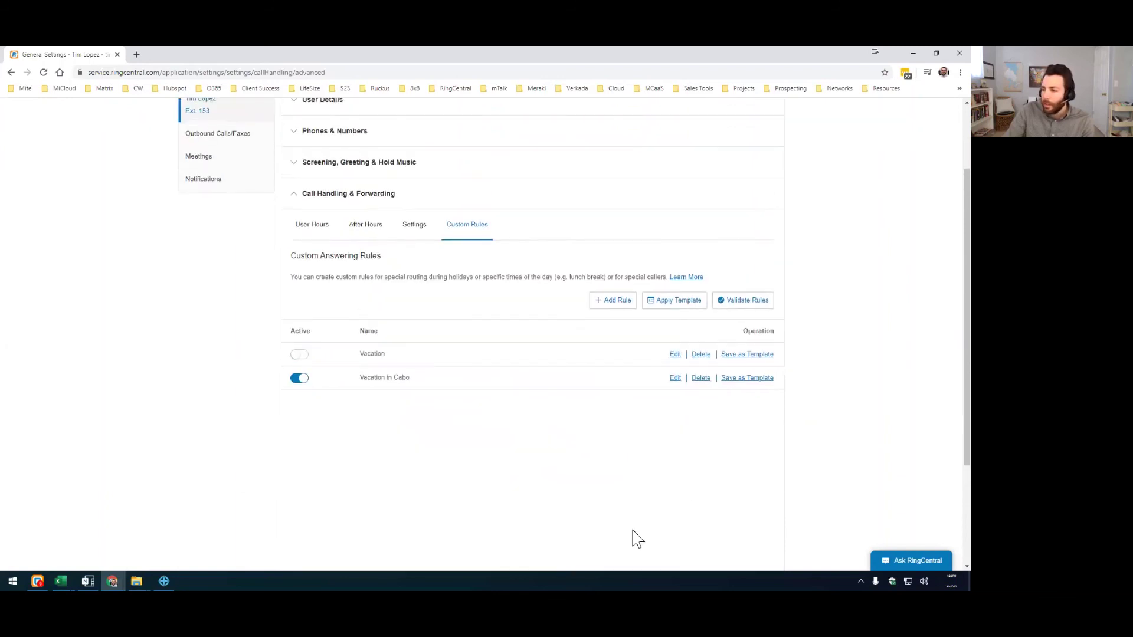